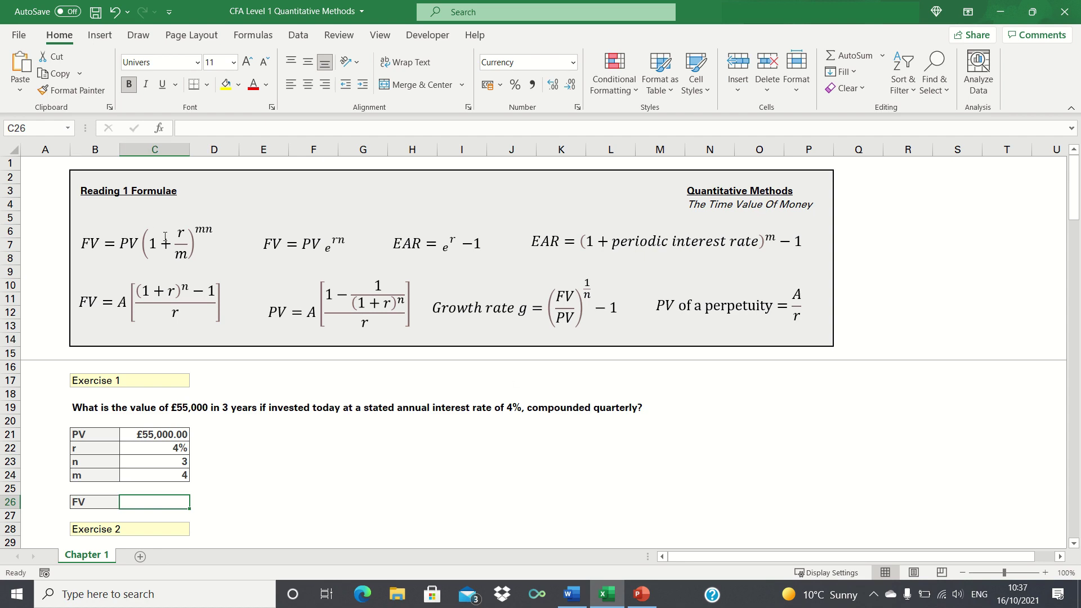
# - Enter =C21*(1+C22/C24)^(C23*C24) in C26, giving Exercise 1's quarterly FV of £61,975.38
pyautogui.hotkey('ctrl', 'z')
pyautogui.write('=')
pyautogui.press('Up')
pyautogui.press('Up')
pyautogui.press('Up')
pyautogui.press('Up')
pyautogui.press('Up')
pyautogui.write('*')
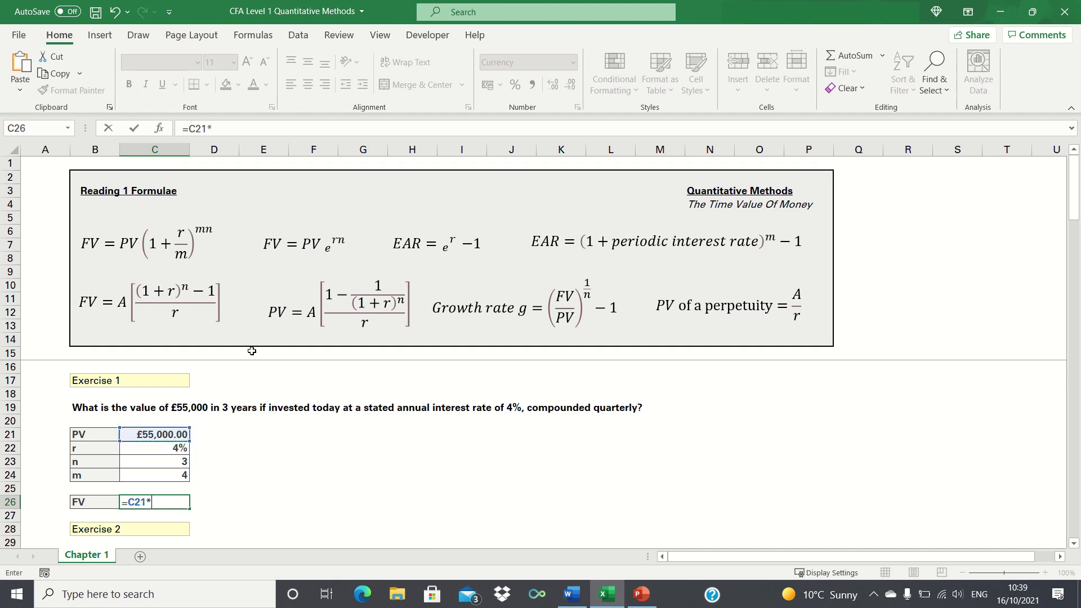
pyautogui.write('(1+')
pyautogui.press('Up')
pyautogui.press('Up')
pyautogui.press('Up')
pyautogui.press('Up')
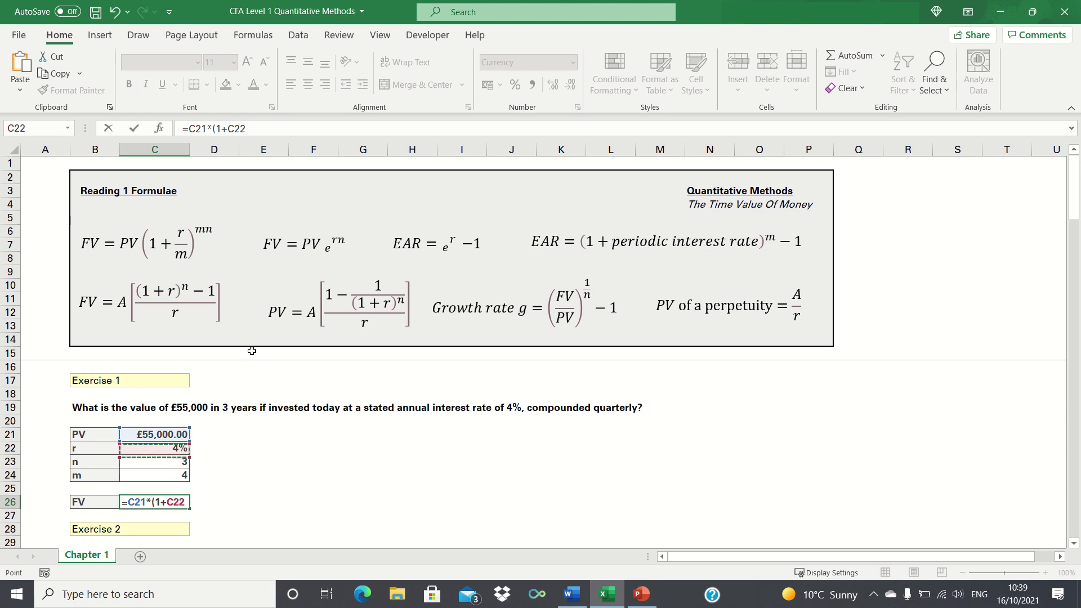
pyautogui.write('/')
pyautogui.press('Up')
pyautogui.press('Up')
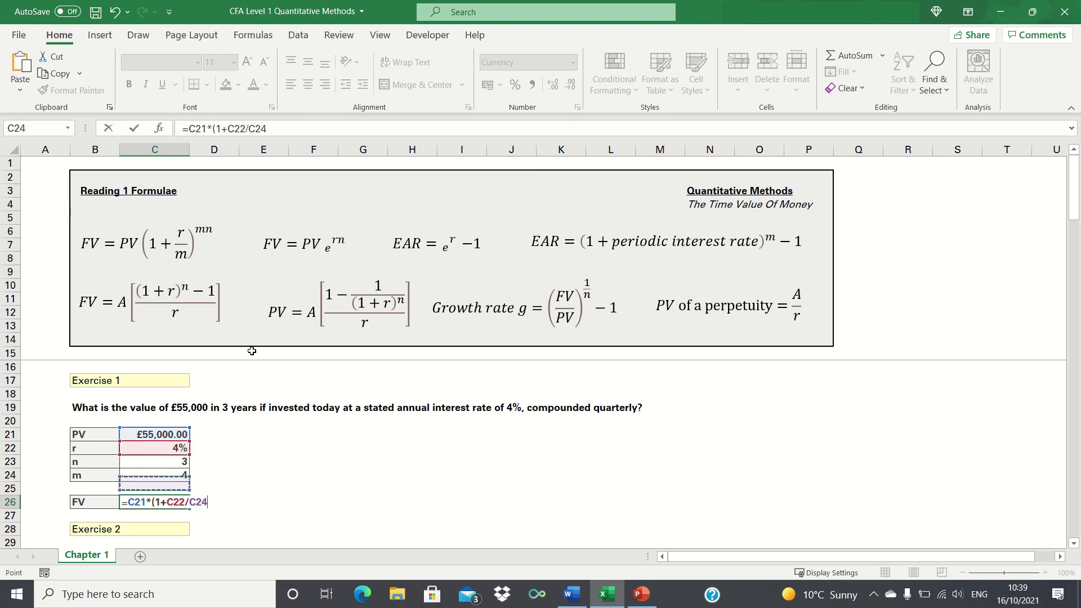
pyautogui.write(')^(')
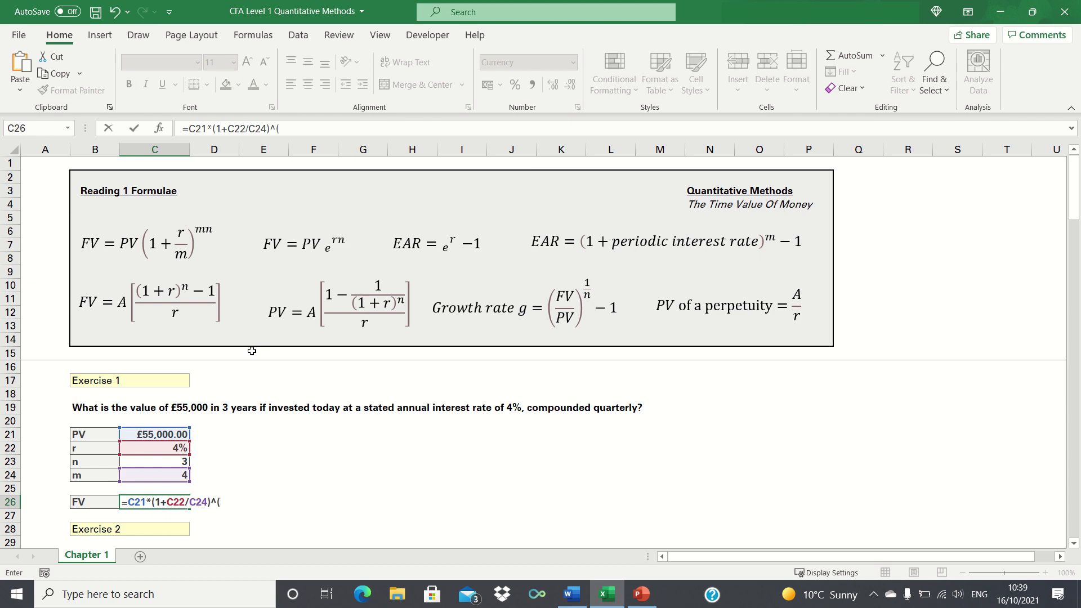
pyautogui.press('Up')
pyautogui.press('Up')
pyautogui.press('Up')
pyautogui.write('*')
pyautogui.press('Up')
pyautogui.press('Up')
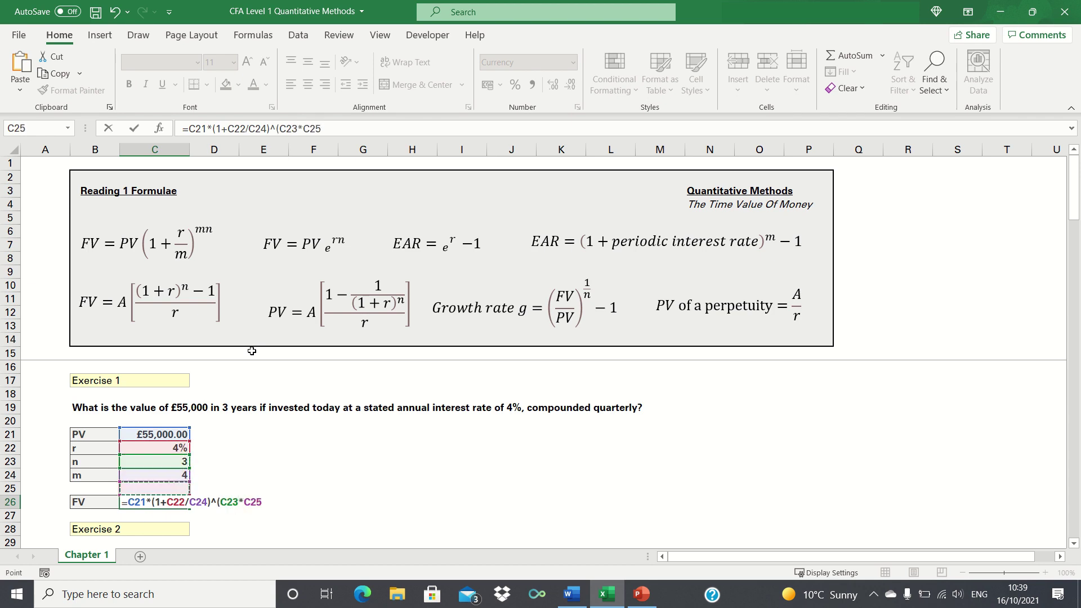
pyautogui.write(')')
pyautogui.press('Return')
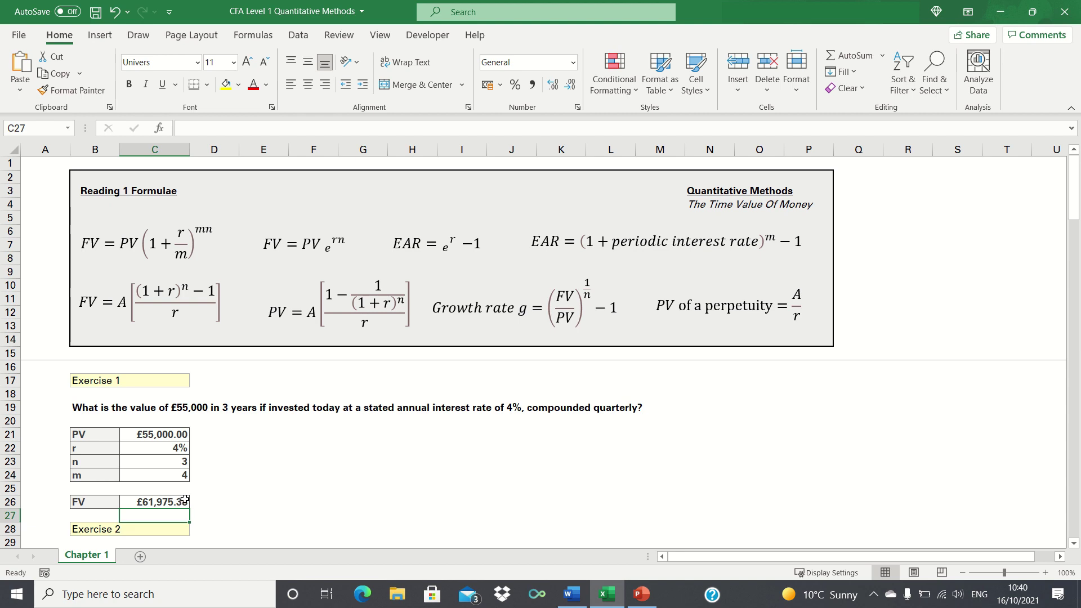
# - Scroll to Exercise 2 and select its empty FV answer cell C36
pyautogui.scroll(-4, 178, 501)
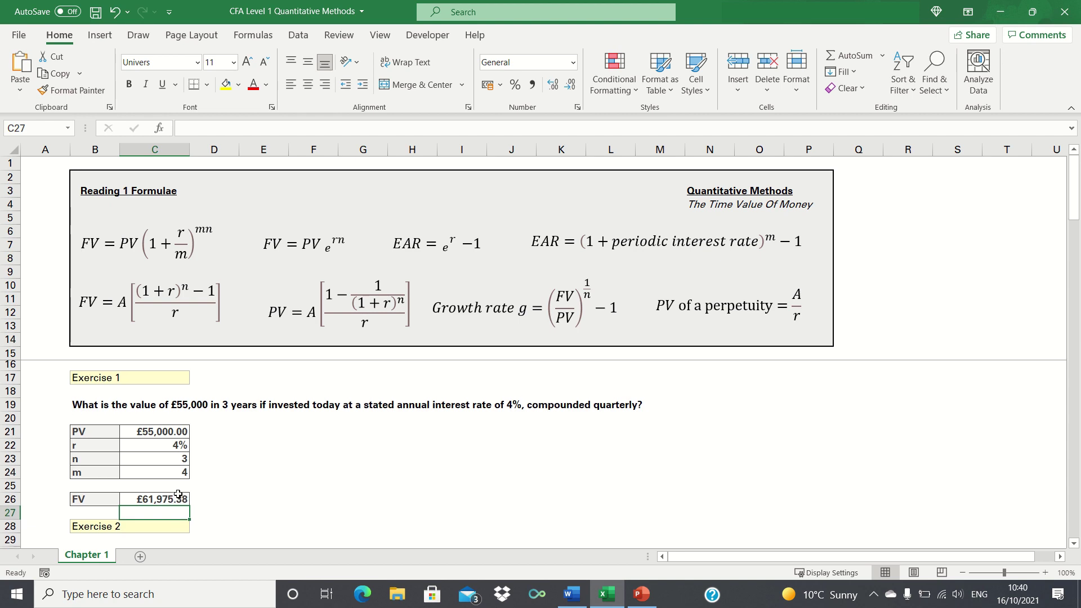
pyautogui.scroll(1, 178, 494)
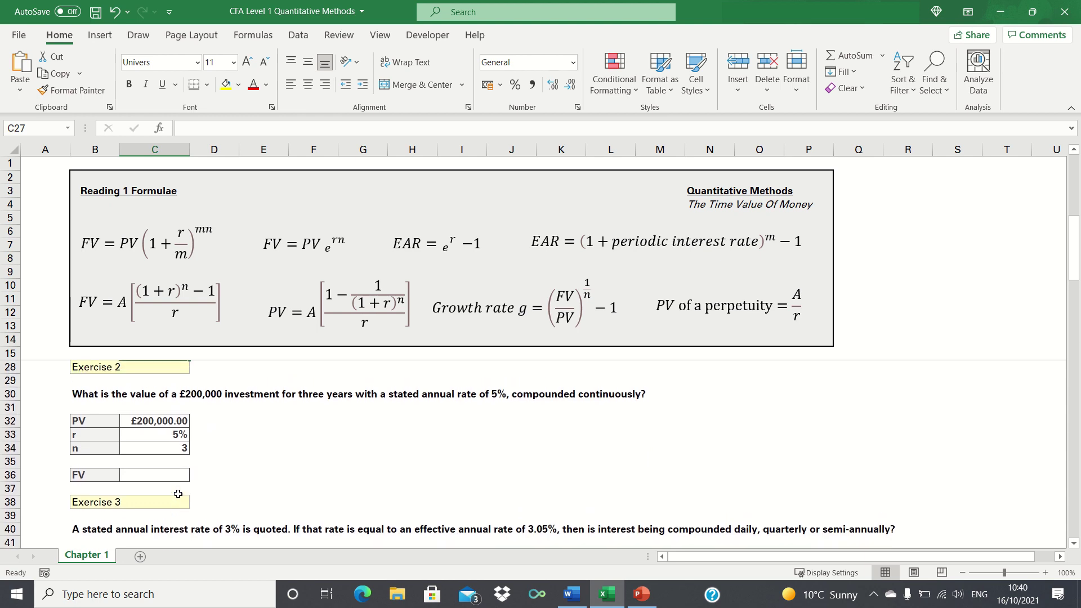
pyautogui.scroll(1, 178, 494)
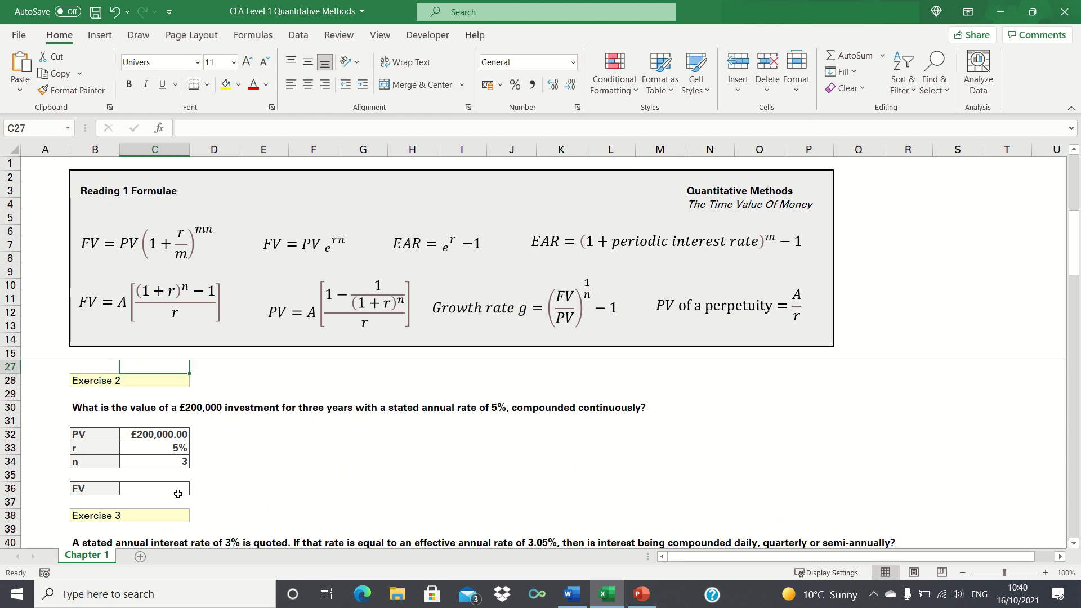
pyautogui.click(172, 490)
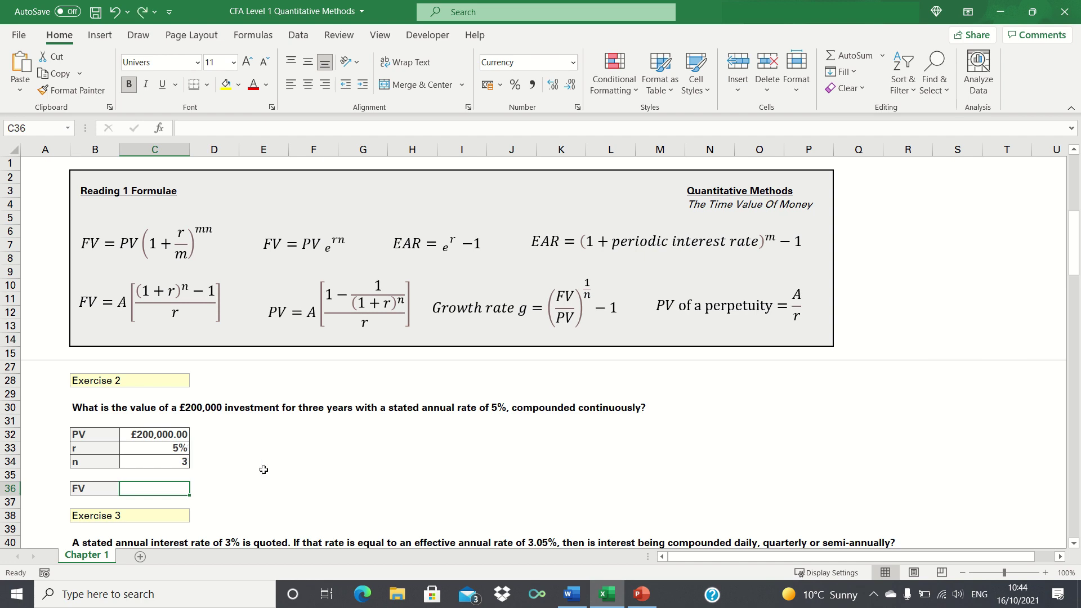
# - Enter =C32*EXP(rate × years) in C36, giving a continuously compounded FV of £232,366.85
pyautogui.write('=')
pyautogui.press('Up')
pyautogui.press('Up')
pyautogui.press('Up')
pyautogui.press('Up')
pyautogui.write('*EXP(')
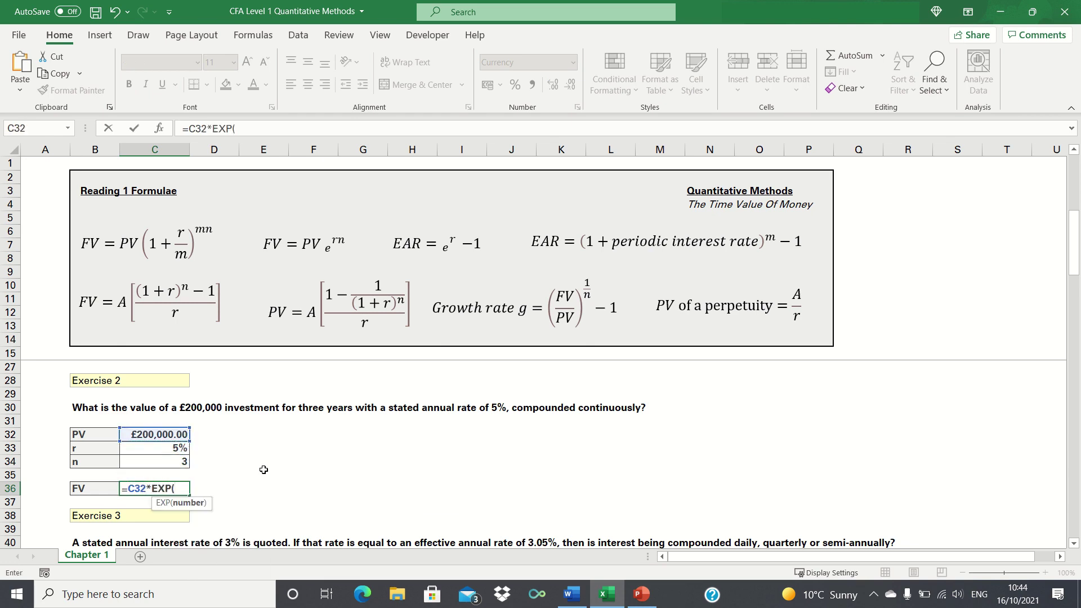
pyautogui.press('Up')
pyautogui.press('Up')
pyautogui.press('Up')
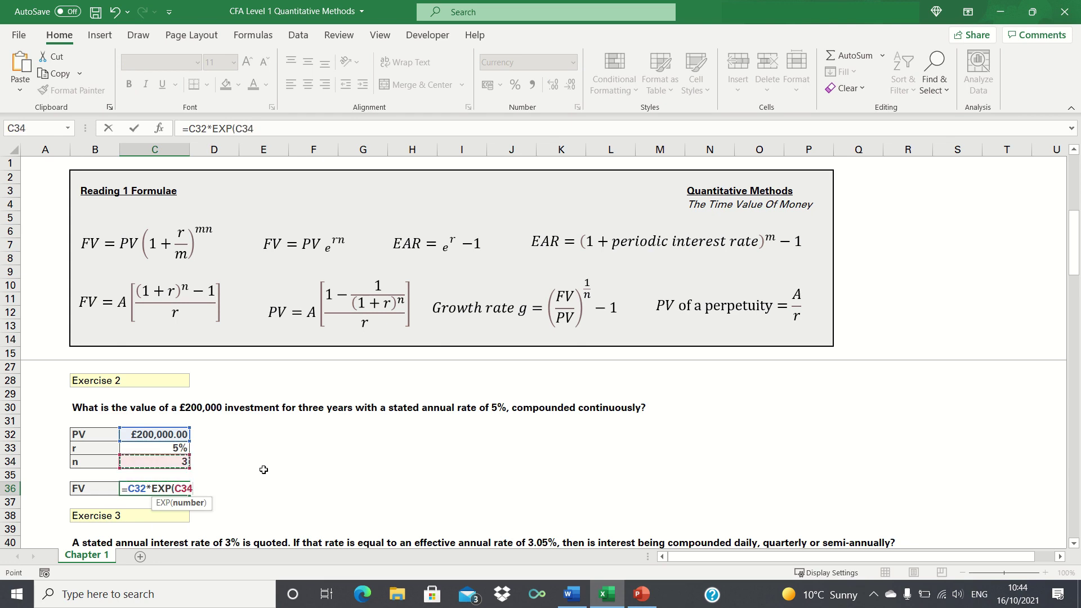
pyautogui.write('*')
pyautogui.press('Up')
pyautogui.press('Up')
pyautogui.press('Up')
pyautogui.press('Down')
pyautogui.write(')')
pyautogui.press('Return')
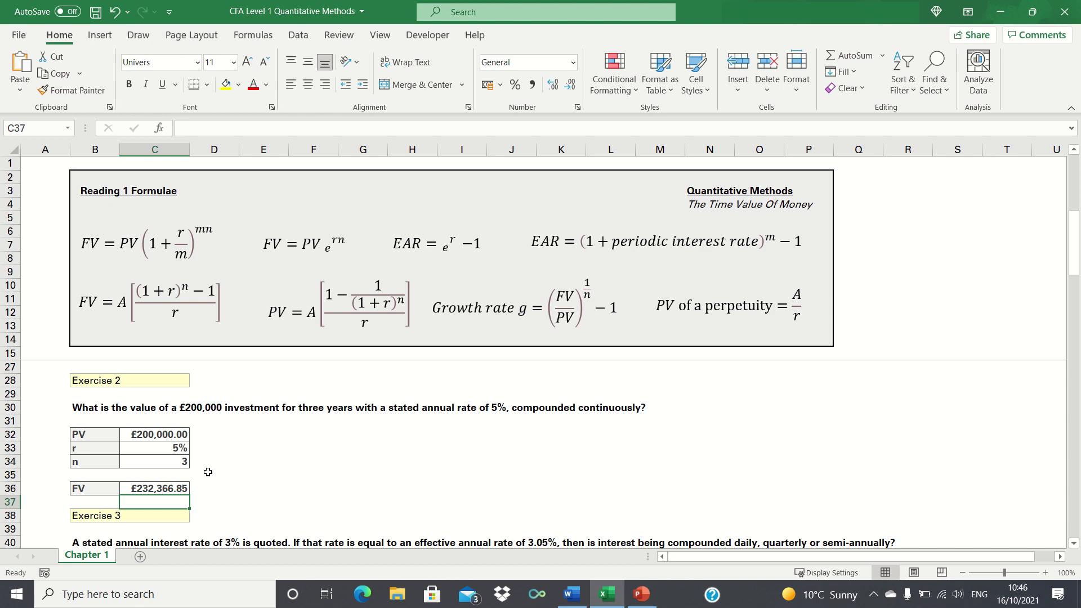
pyautogui.scroll(-4, 208, 476)
# - Select Exercise 3's EAR cell C45 and begin the formula with =(1+
pyautogui.scroll(1, 208, 472)
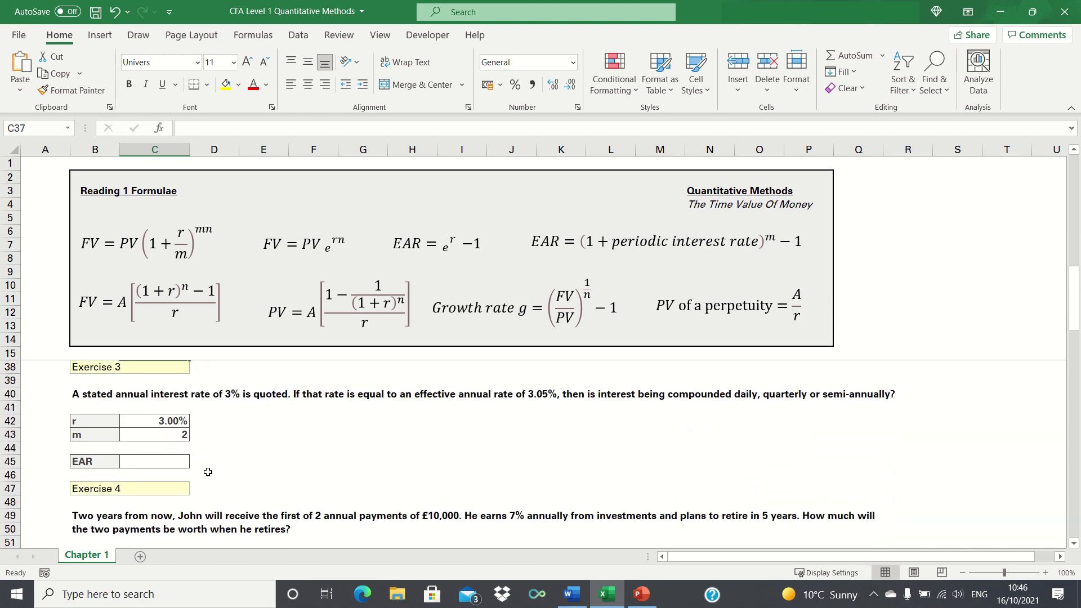
pyautogui.click(161, 471)
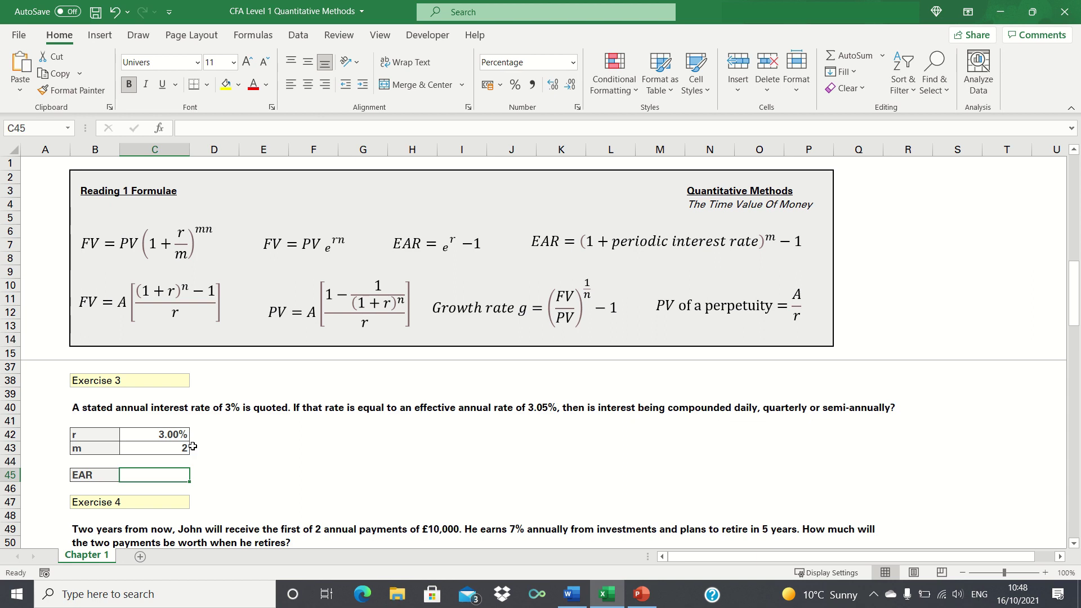
pyautogui.write('=(')
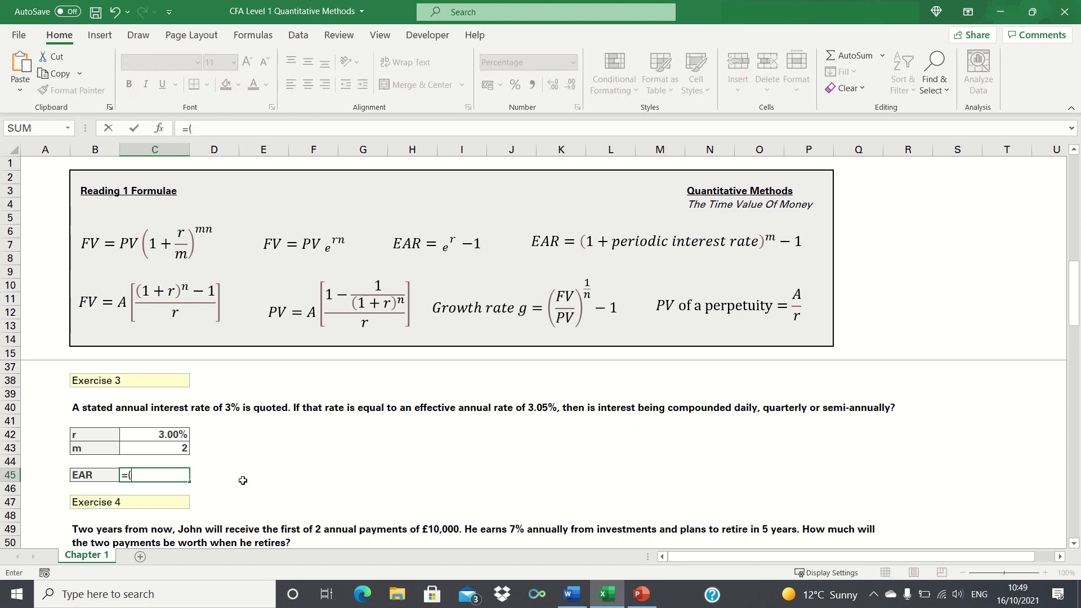
pyautogui.write('1+')
# - Complete the EAR formula =(1+C42/C43)^C43-1 in C45, returning 3.02%
pyautogui.click(172, 433)
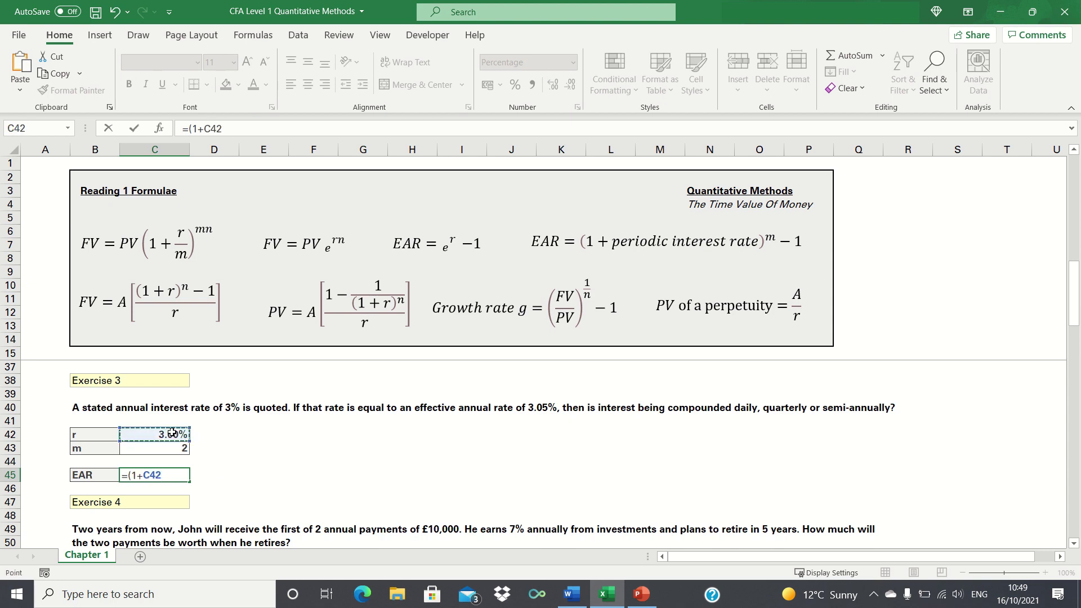
pyautogui.write('/')
pyautogui.click(165, 448)
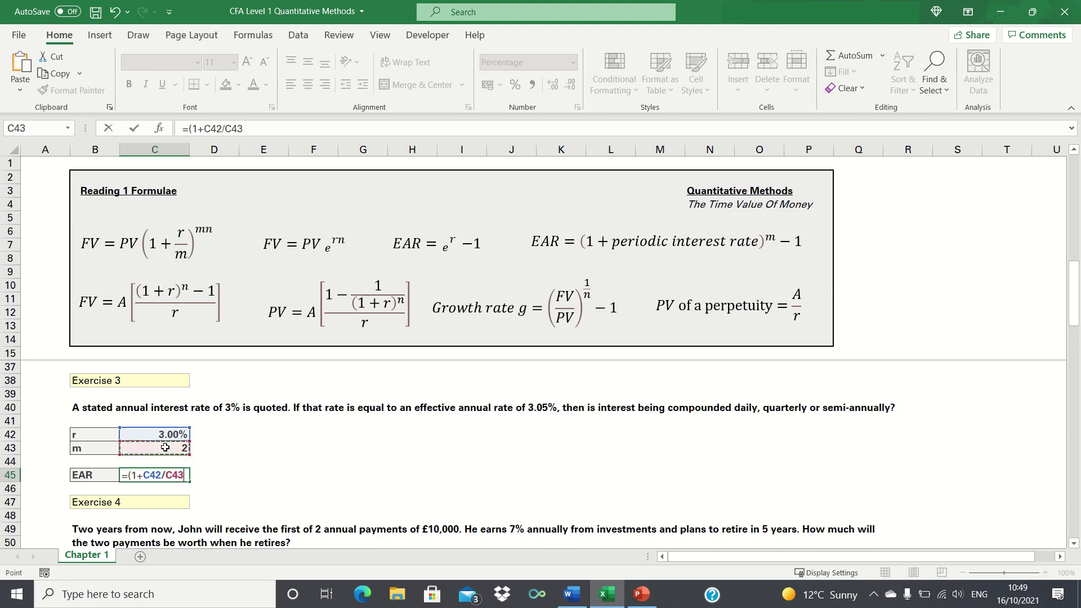
pyautogui.write(')^')
pyautogui.click(165, 447)
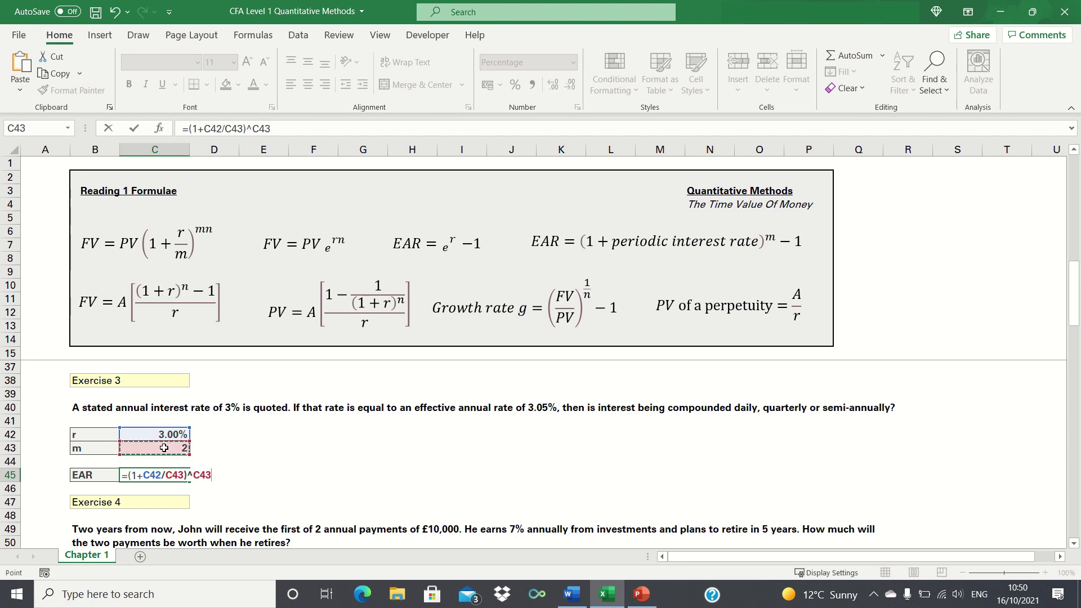
pyautogui.write('-1')
pyautogui.press('Return')
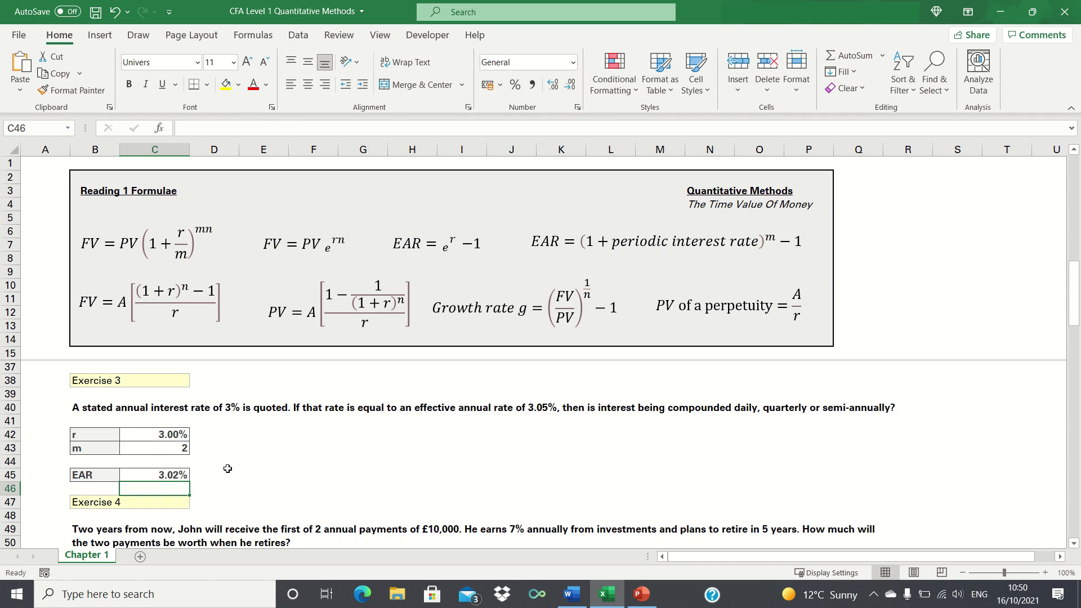
# - Set m in C43 to 365 for daily compounding, raising the EAR to 3.05%
pyautogui.click(175, 447)
pyautogui.write('365')
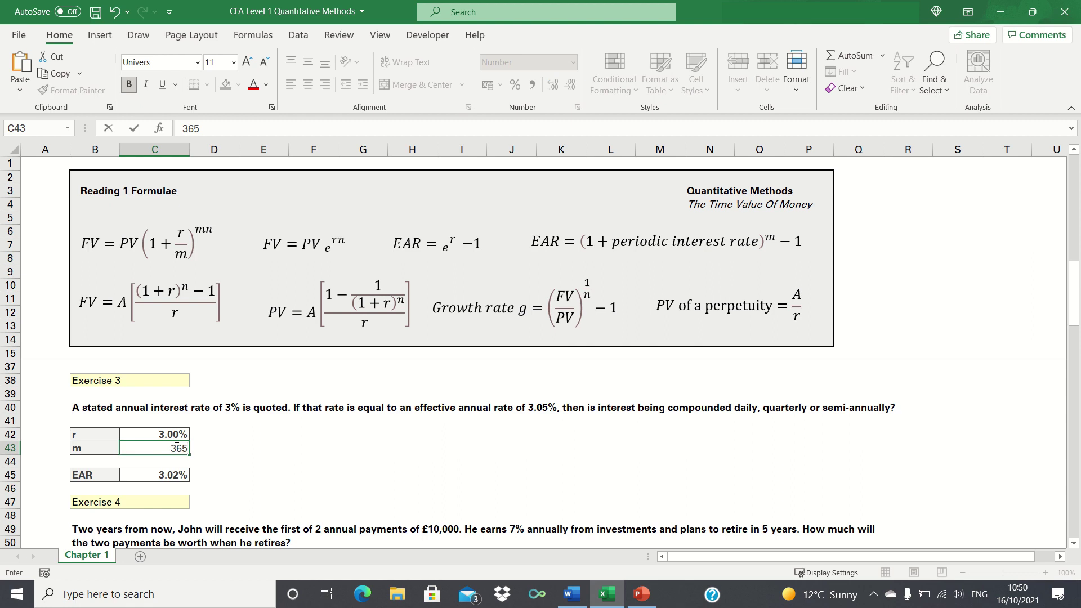
pyautogui.press('Return')
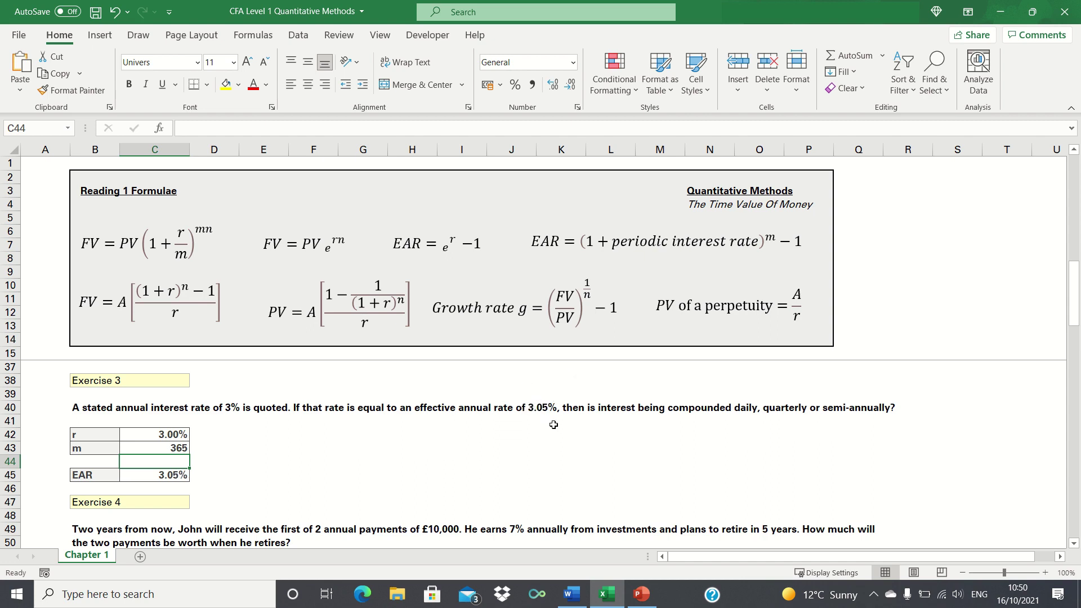
pyautogui.scroll(-3, 200, 465)
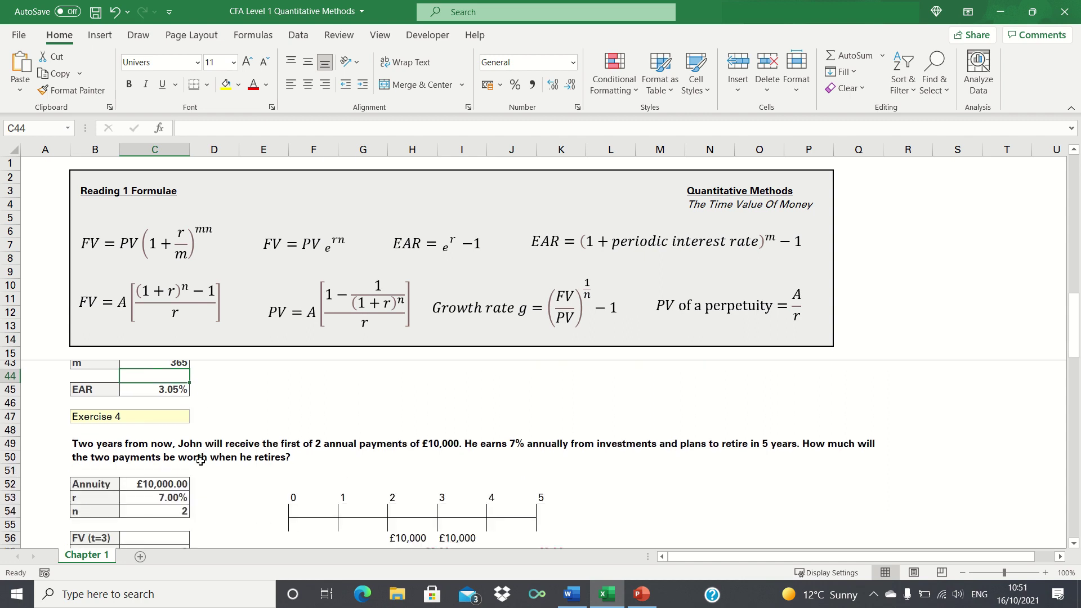
# - Scroll to Exercise 4 and select the empty FV (t=3) answer cell C56
pyautogui.scroll(-1, 200, 462)
pyautogui.scroll(1, 200, 461)
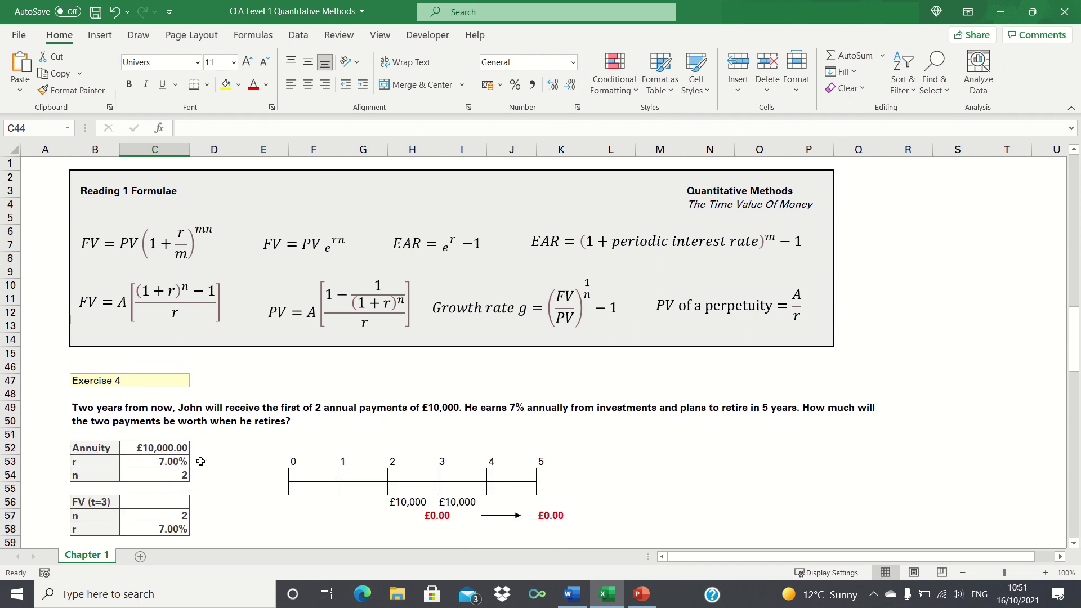
pyautogui.click(171, 494)
pyautogui.click(182, 504)
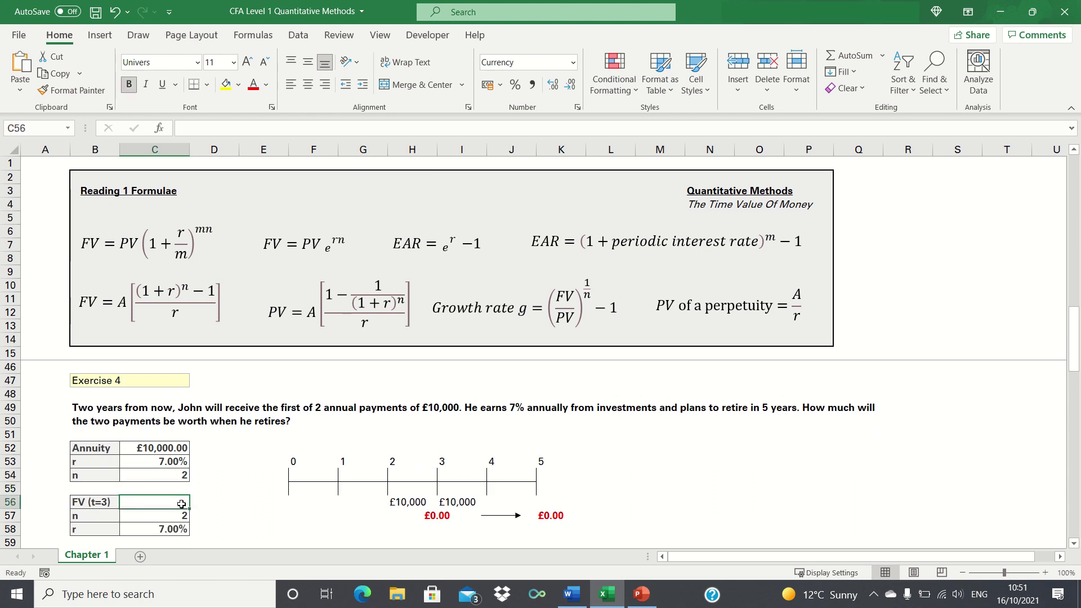